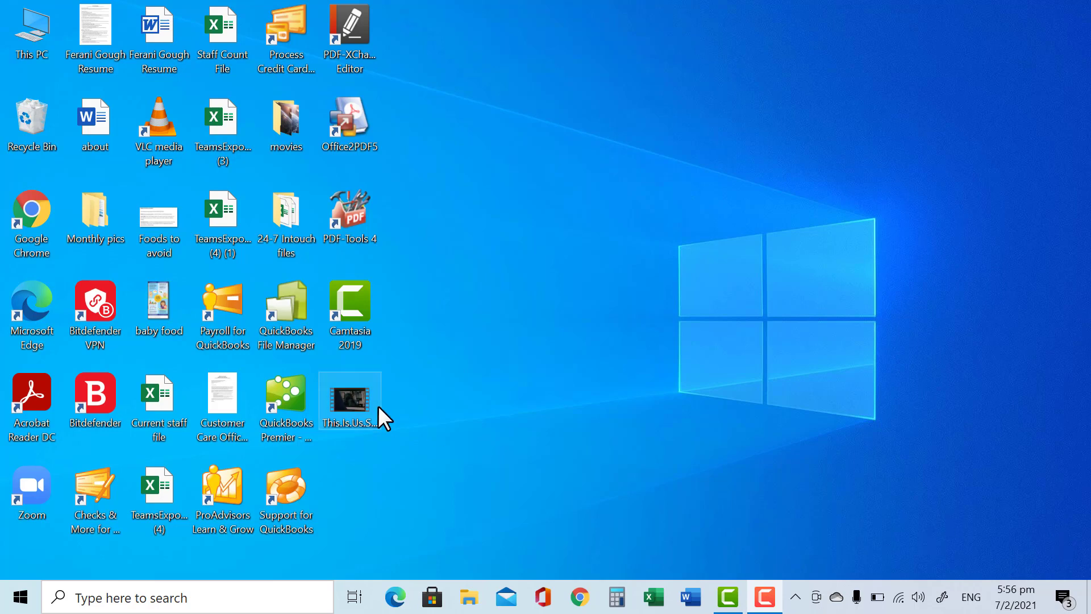
- Open QuickBooks Premier and start creating a new company, skipping the EasyStep Interview
{"action": "double_click", "coordinate": [283, 393]}
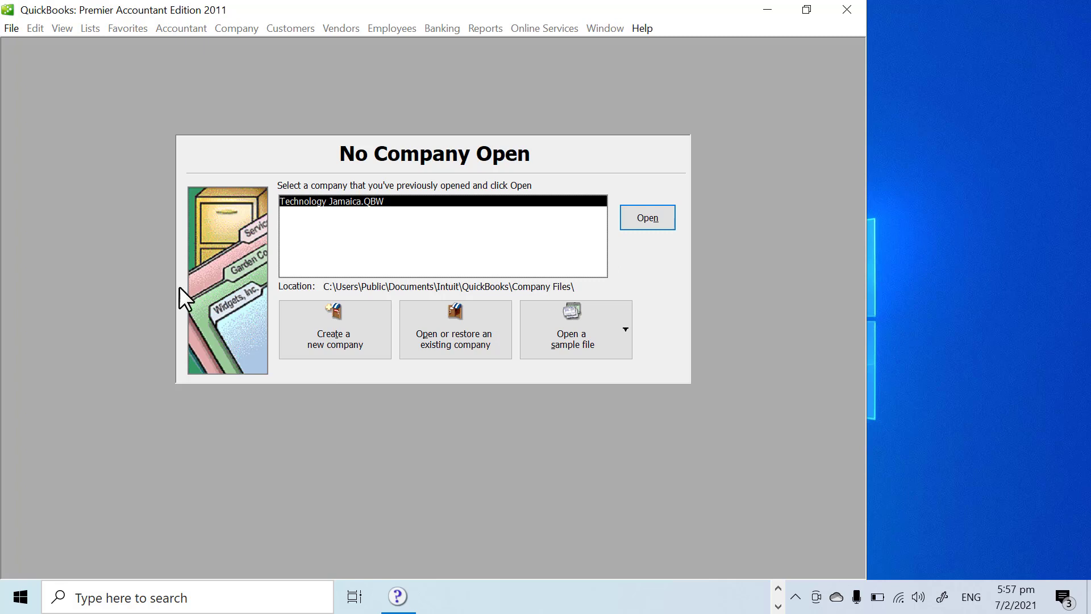
{"action": "left_click", "coordinate": [13, 29]}
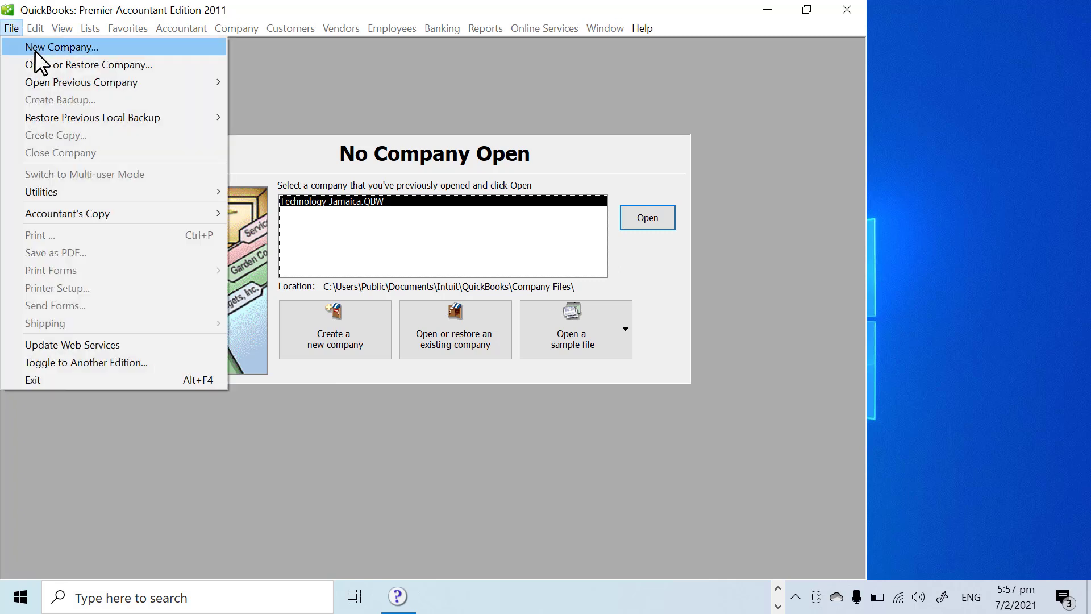
{"action": "left_click", "coordinate": [36, 51]}
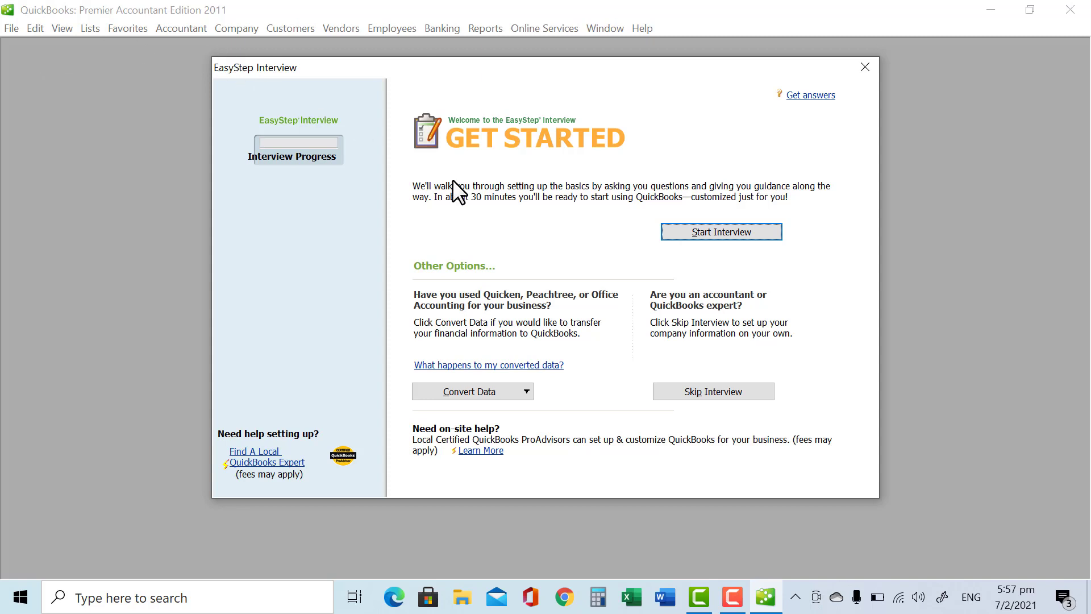
{"action": "left_click", "coordinate": [704, 391]}
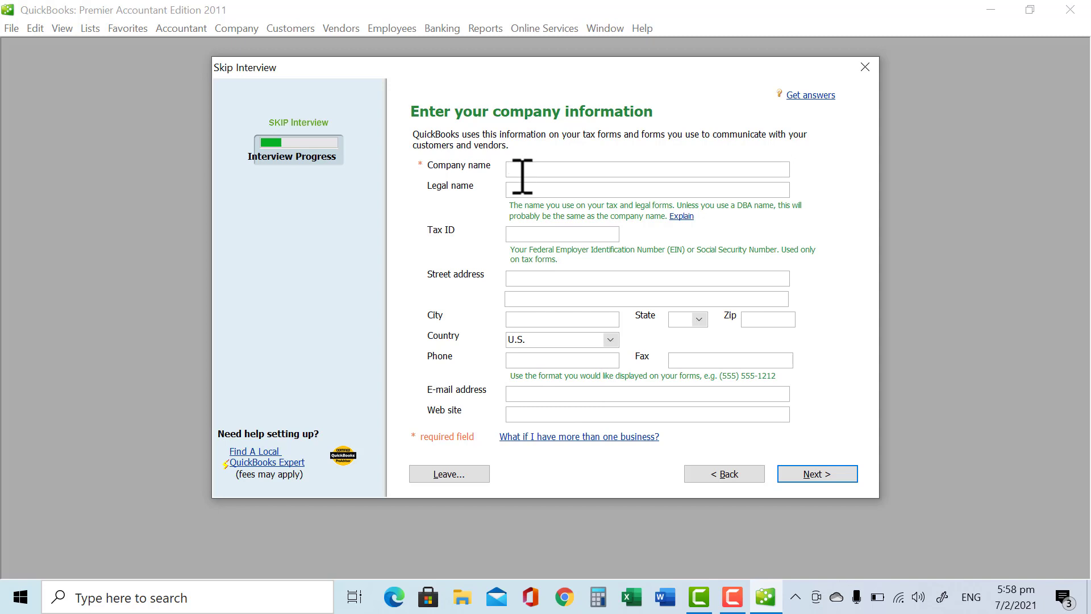
- Enter "Technology Company" as the company name and continue to the company organization options
{"action": "type", "text": "Tec"}
{"action": "type", "text": "="}
{"action": "key", "text": "BackSpace"}
{"action": "key", "text": "BackSpace"}
{"action": "type", "text": "hnolofy"}
{"action": "key", "text": "BackSpace"}
{"action": "type", "text": "y"}
{"action": "key", "text": "BackSpace"}
{"action": "key", "text": "BackSpace"}
{"action": "type", "text": "gy Com"}
{"action": "key", "text": "BackSpace"}
{"action": "key", "text": "BackSpace"}
{"action": "type", "text": "ompa"}
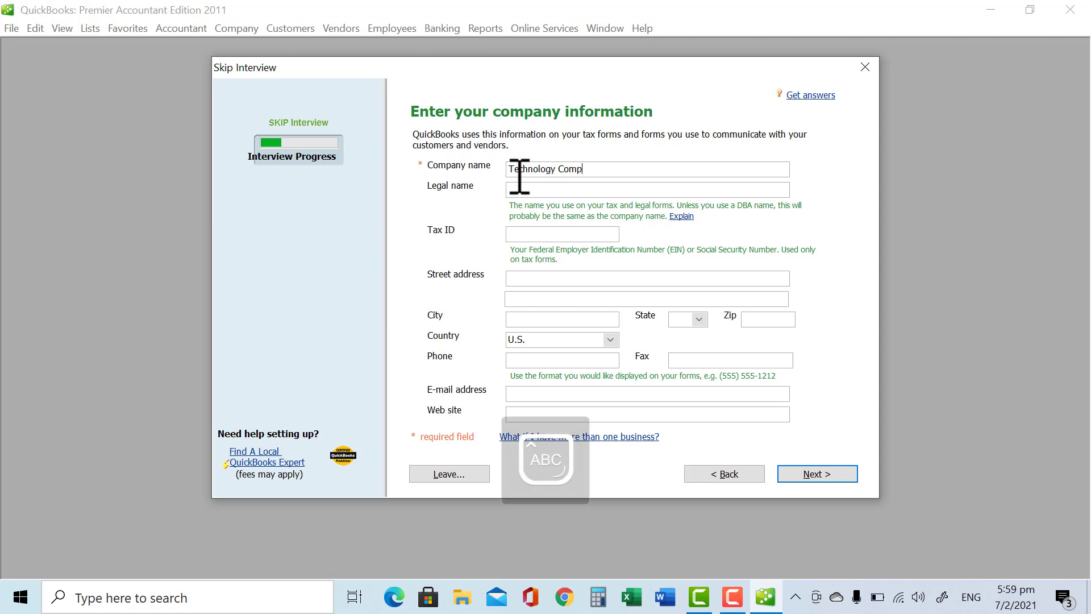
{"action": "key", "text": "BackSpace"}
{"action": "type", "text": "any"}
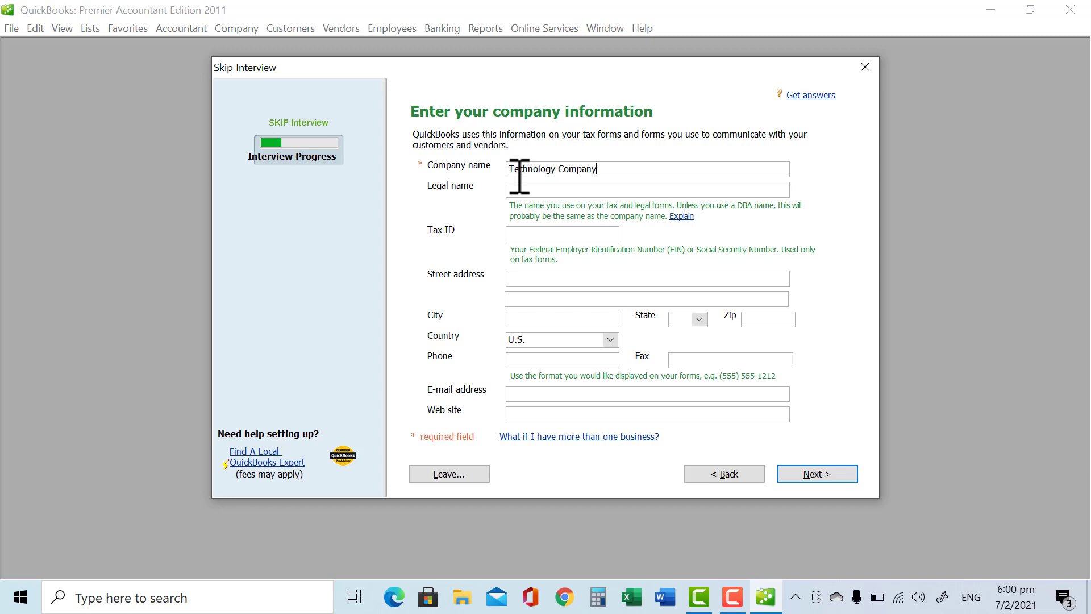
{"action": "left_click", "coordinate": [811, 471]}
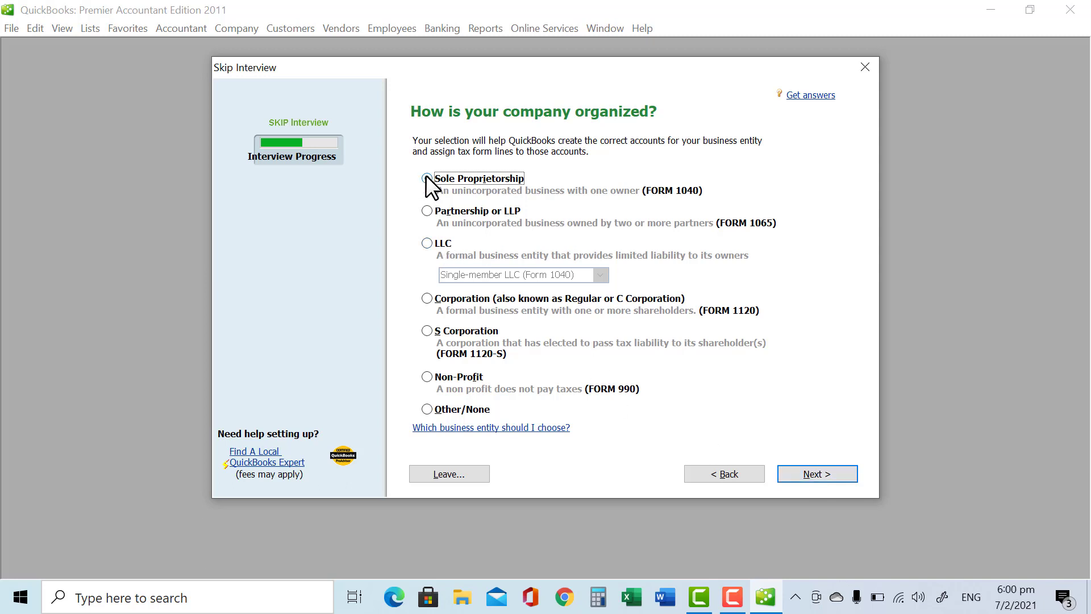
- Set the company's organization to Corporation (Form 1120) and accept January as the first month of the fiscal year
{"action": "left_click", "coordinate": [427, 210]}
{"action": "left_click", "coordinate": [426, 297]}
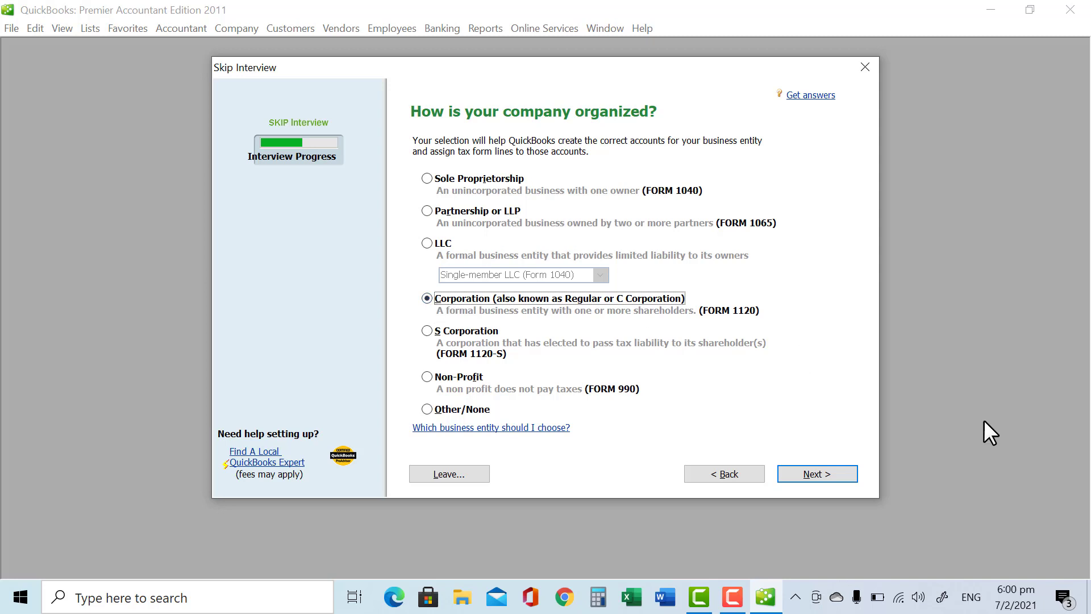
{"action": "left_click", "coordinate": [810, 475]}
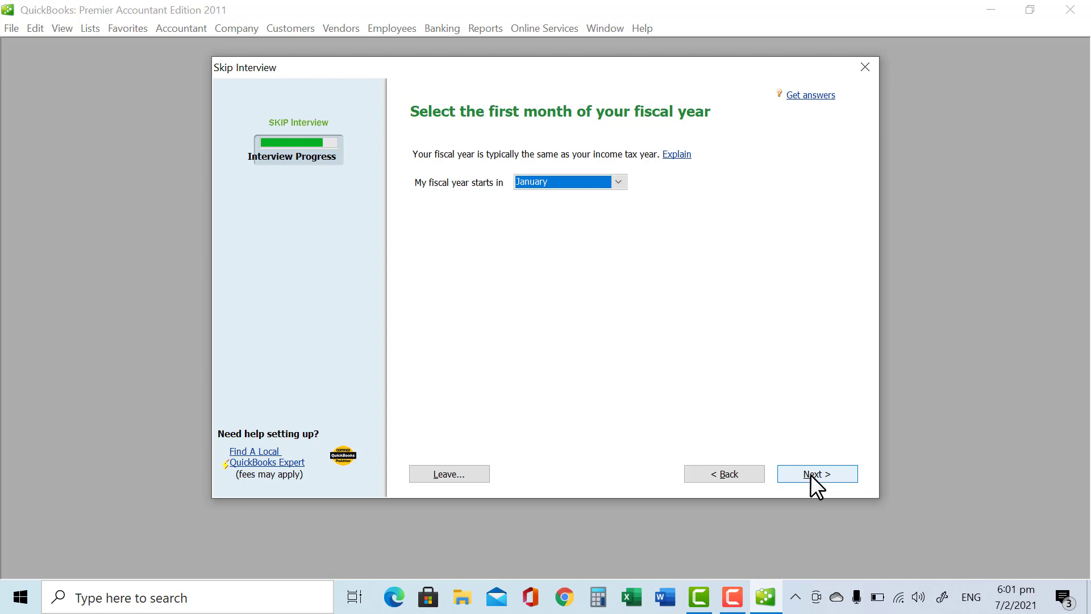
{"action": "left_click", "coordinate": [811, 474]}
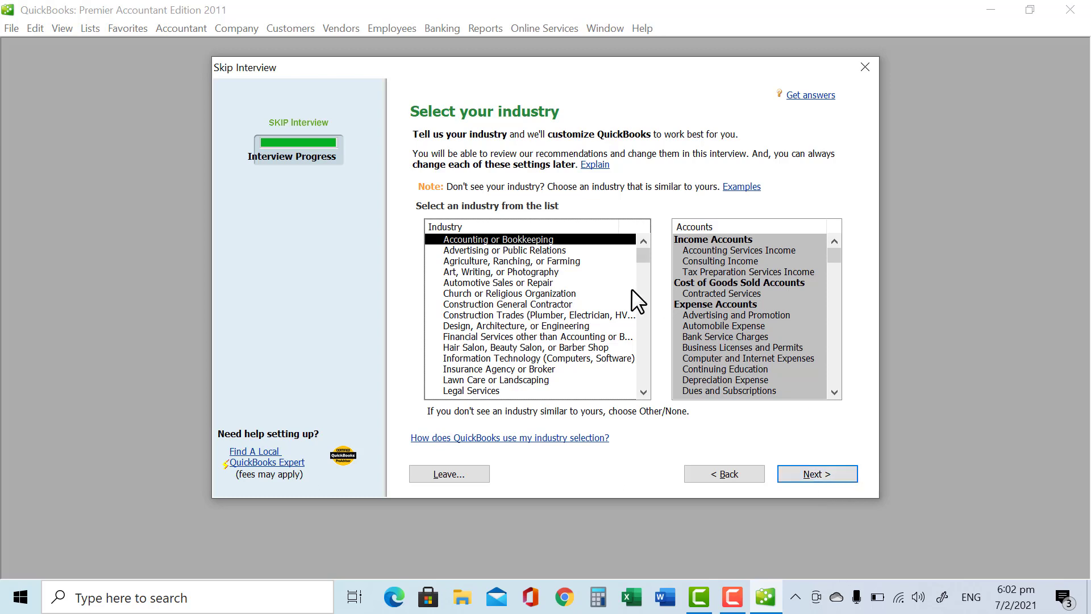
- Choose Information Technology (Computers, Software) as the company's industry and continue to creating the company file
{"action": "left_click", "coordinate": [538, 285]}
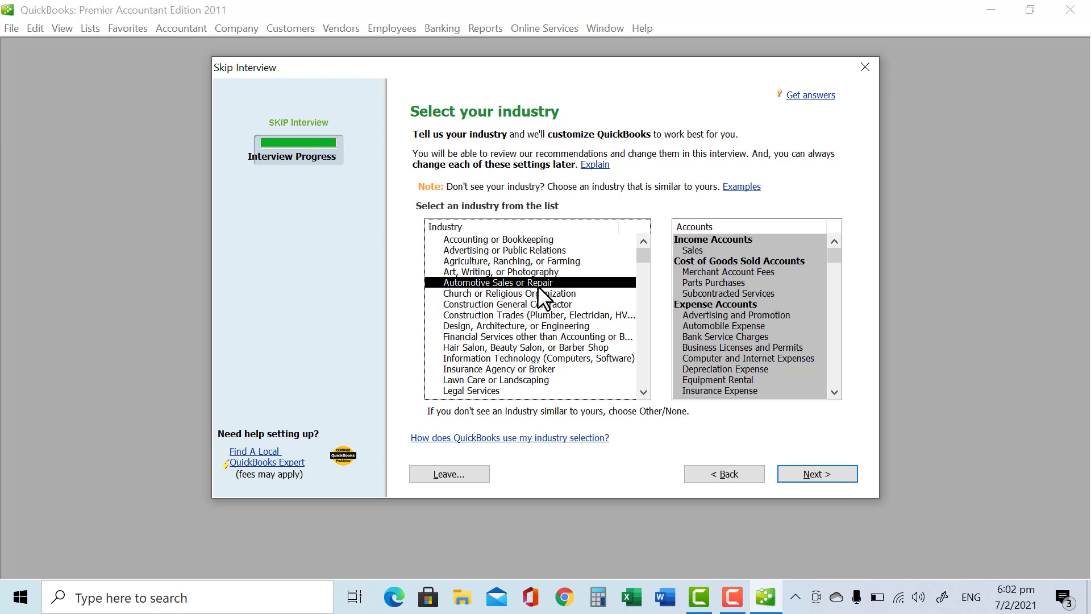
{"action": "left_click", "coordinate": [531, 294]}
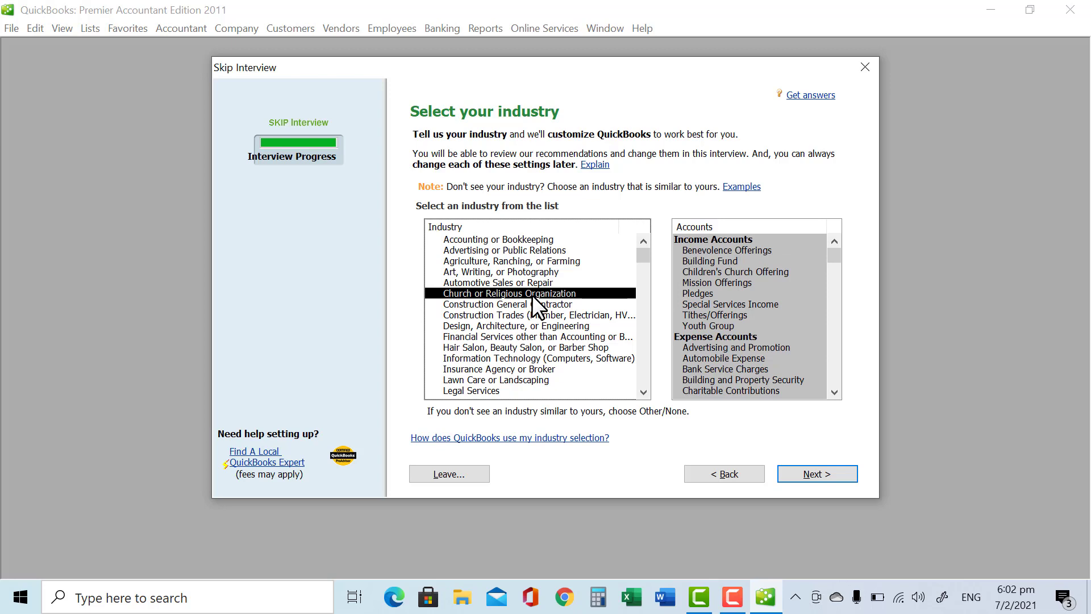
{"action": "left_click", "coordinate": [522, 358]}
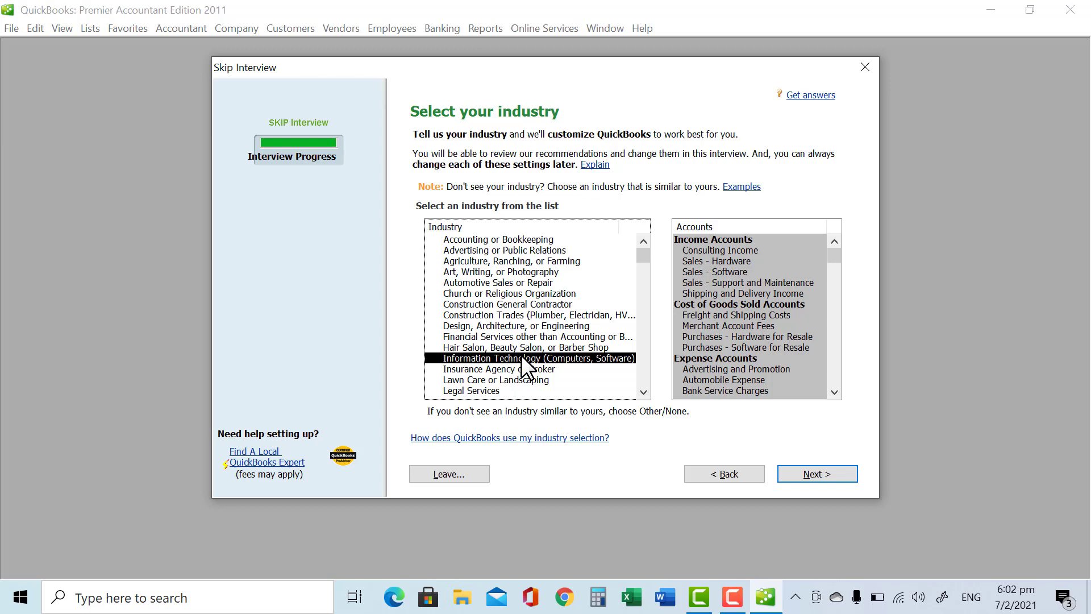
{"action": "left_click", "coordinate": [808, 471]}
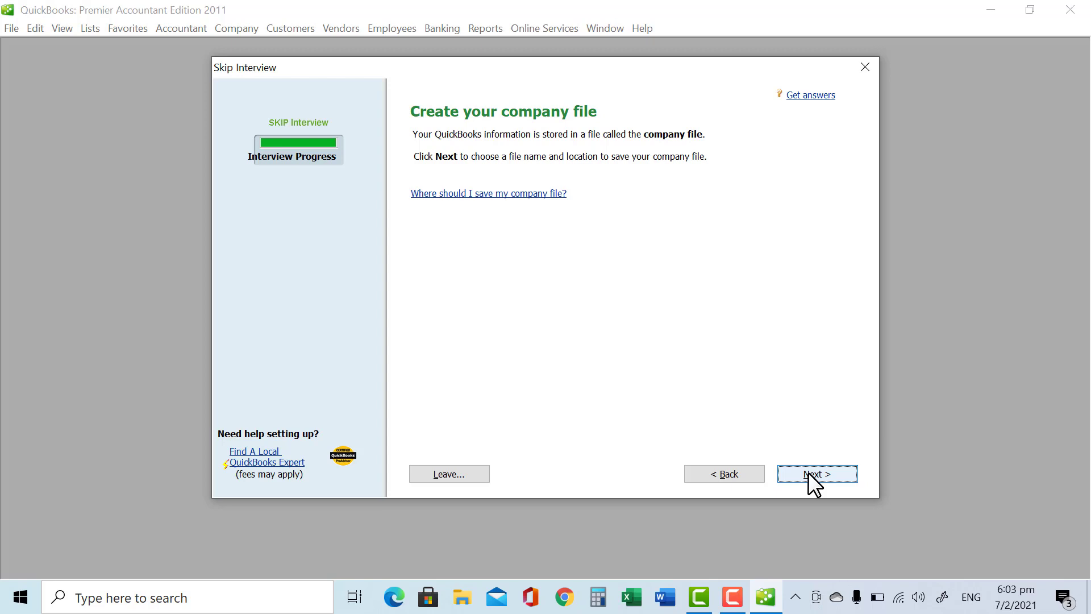
- Save the new company file as "Technology Company" in the Company Files folder
{"action": "left_click", "coordinate": [808, 471]}
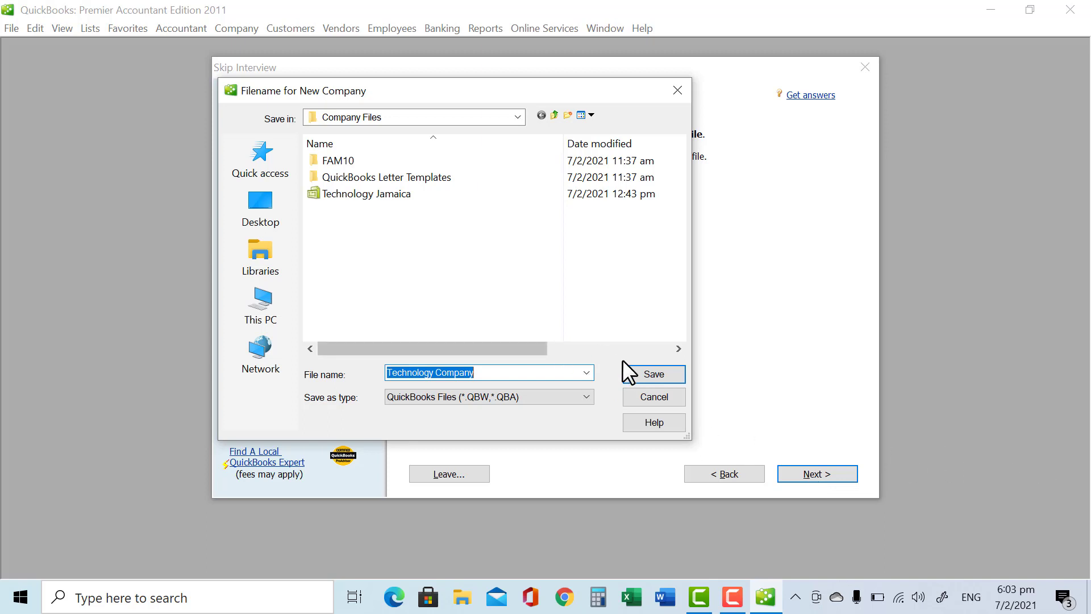
{"action": "left_click", "coordinate": [648, 375]}
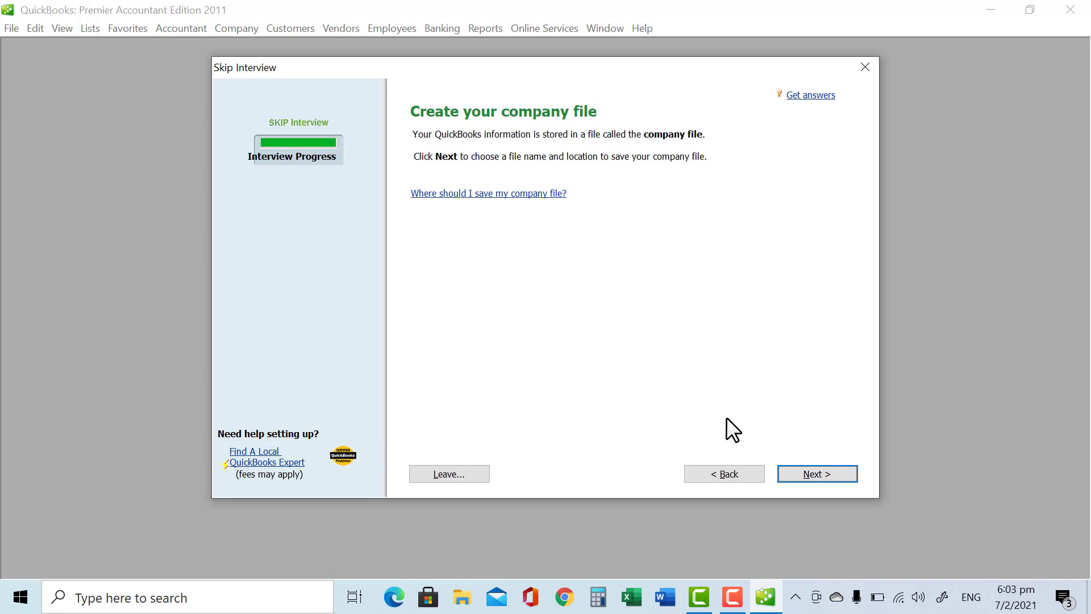
{"action": "left_click", "coordinate": [818, 476]}
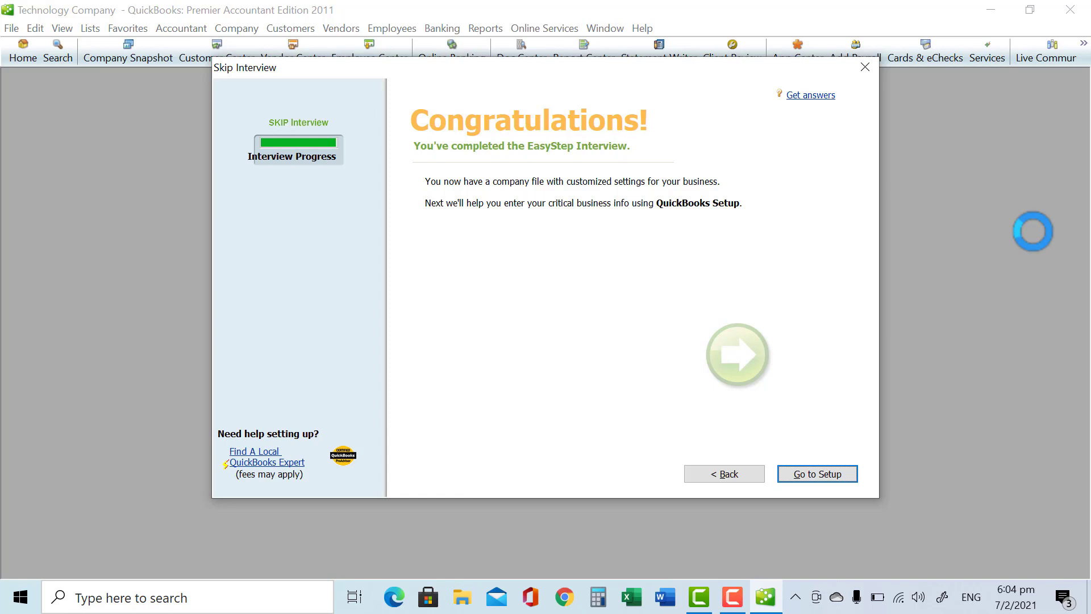
- Proceed to QuickBooks Setup and start working without adding people, products or bank accounts
{"action": "left_click", "coordinate": [831, 475]}
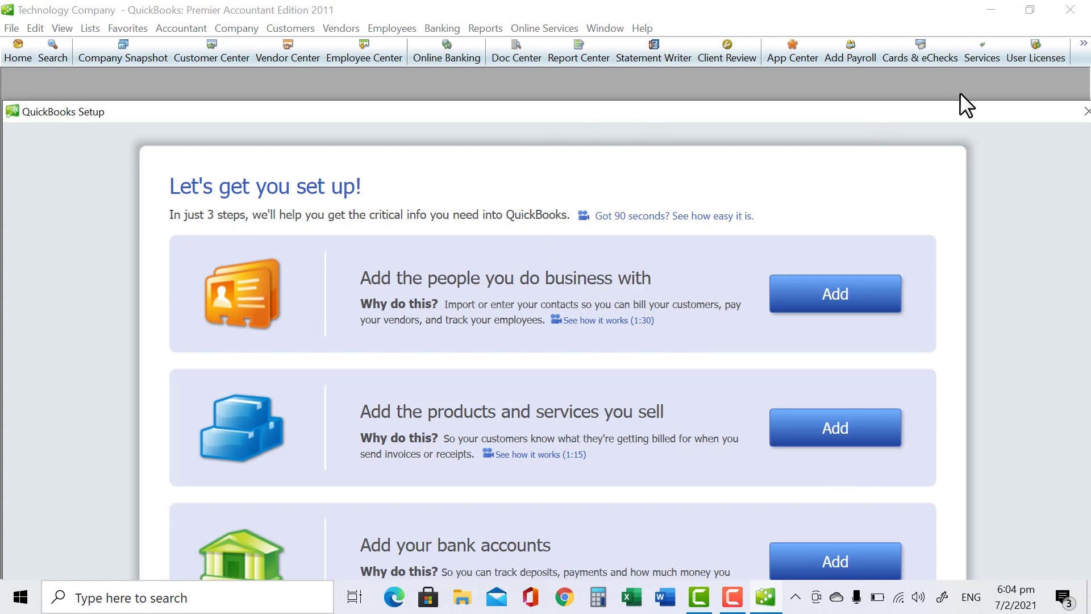
{"action": "left_click_drag", "start_coordinate": [962, 112], "coordinate": [957, 17]}
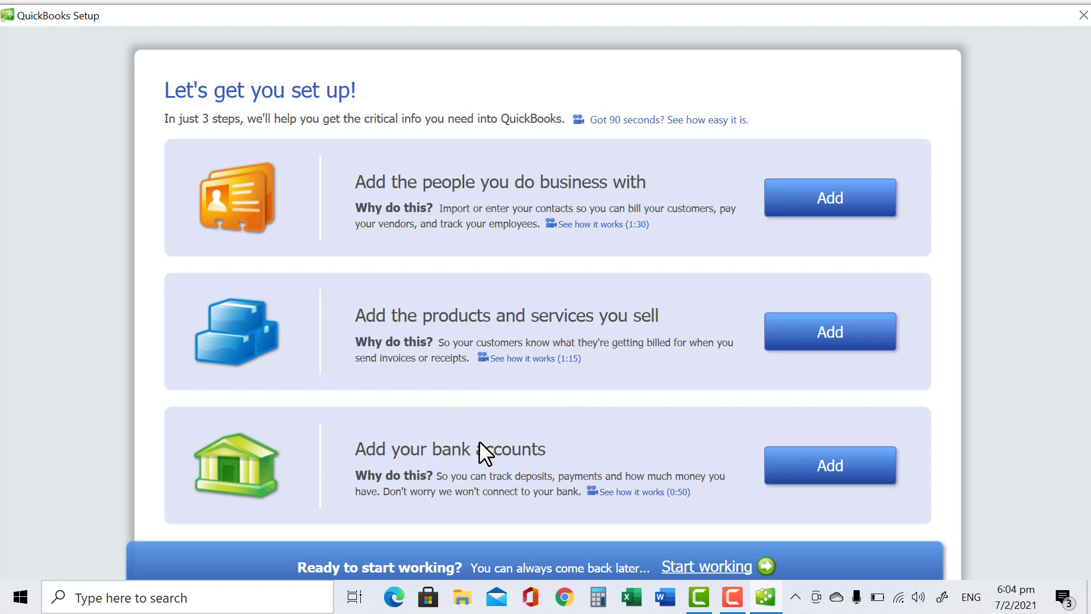
{"action": "left_click", "coordinate": [703, 567]}
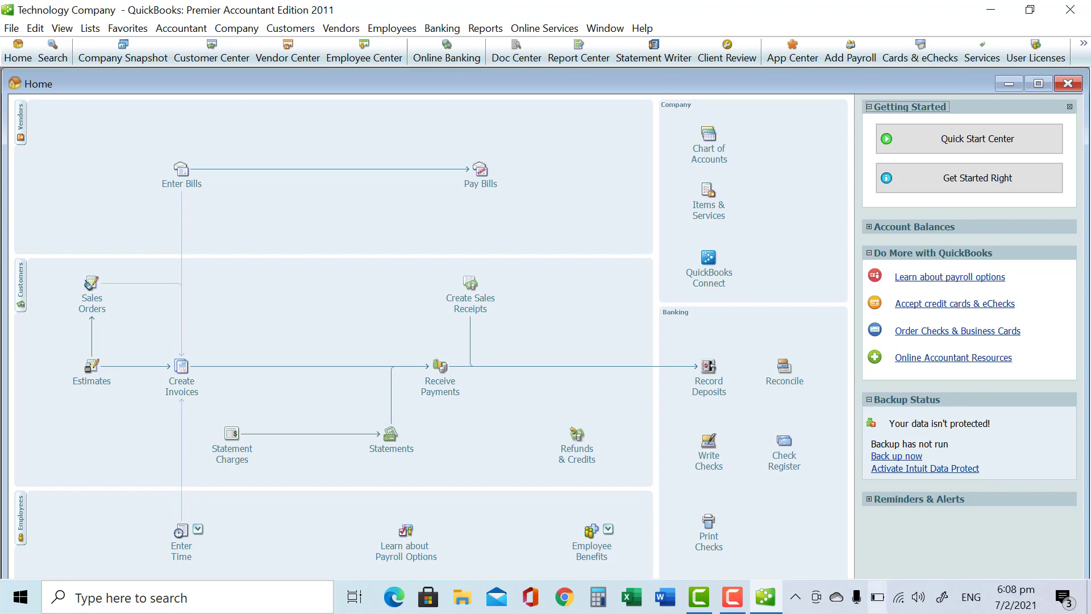
{"action": "mouse_move", "coordinate": [737, 603]}
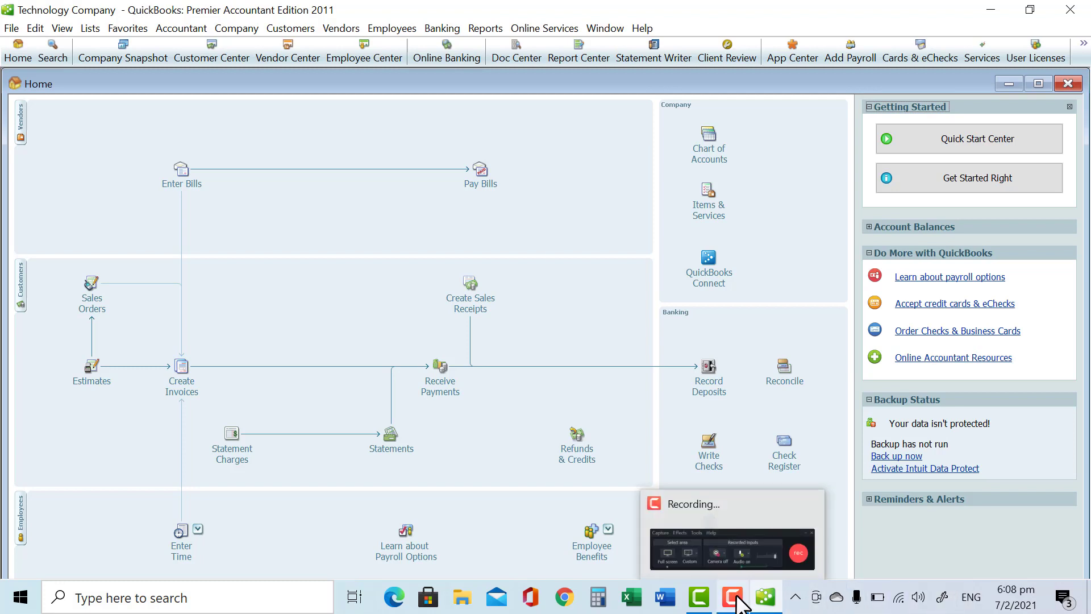